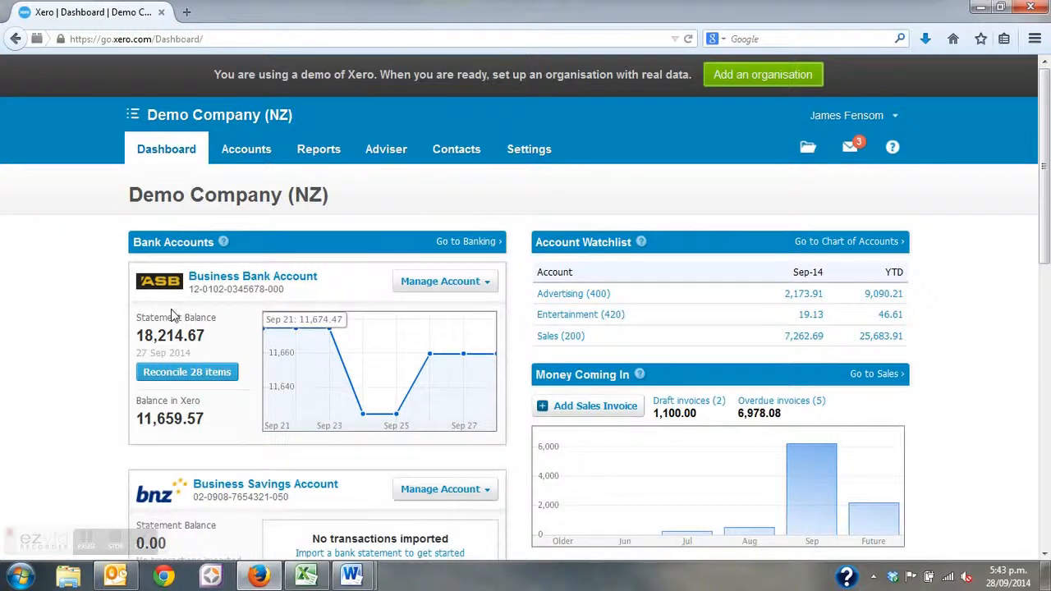
# Open the Business Bank Account's items for reconciliation and hide the Getting Started guide.
pyautogui.click(179, 374)
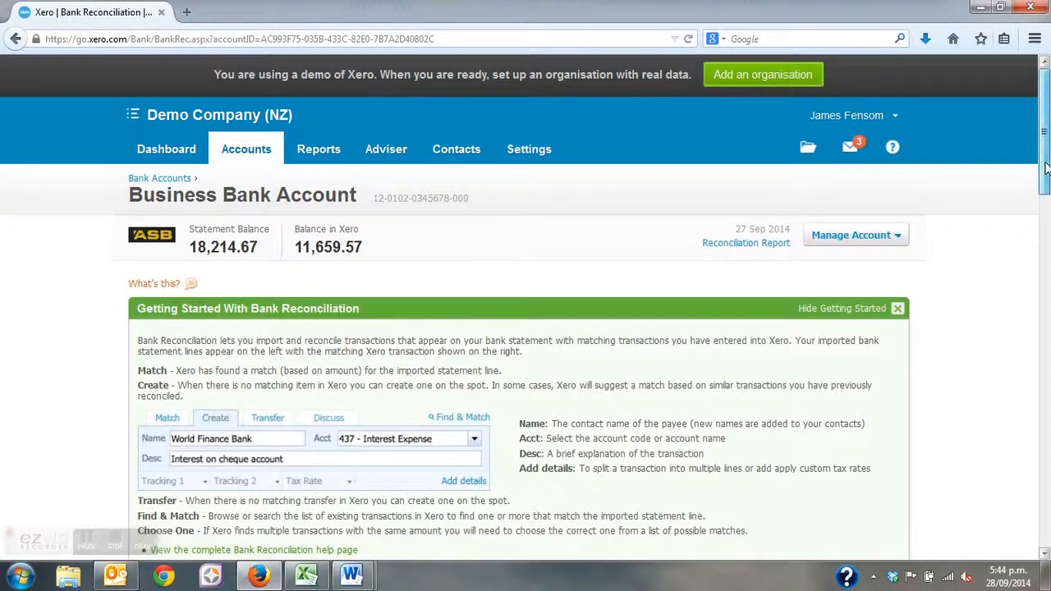
pyautogui.scroll(-2, 1047, 189)
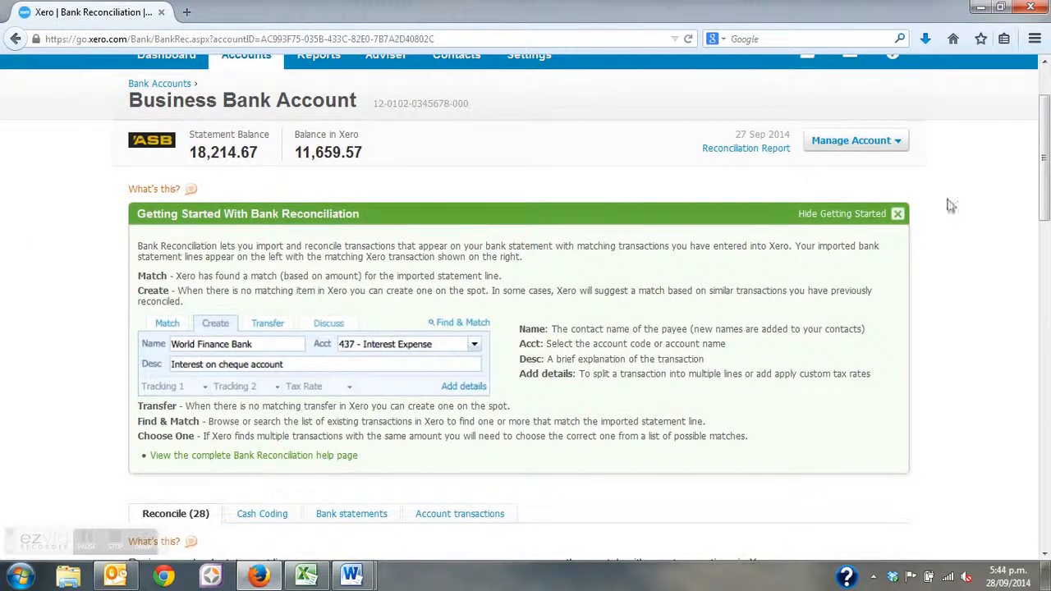
pyautogui.click(899, 215)
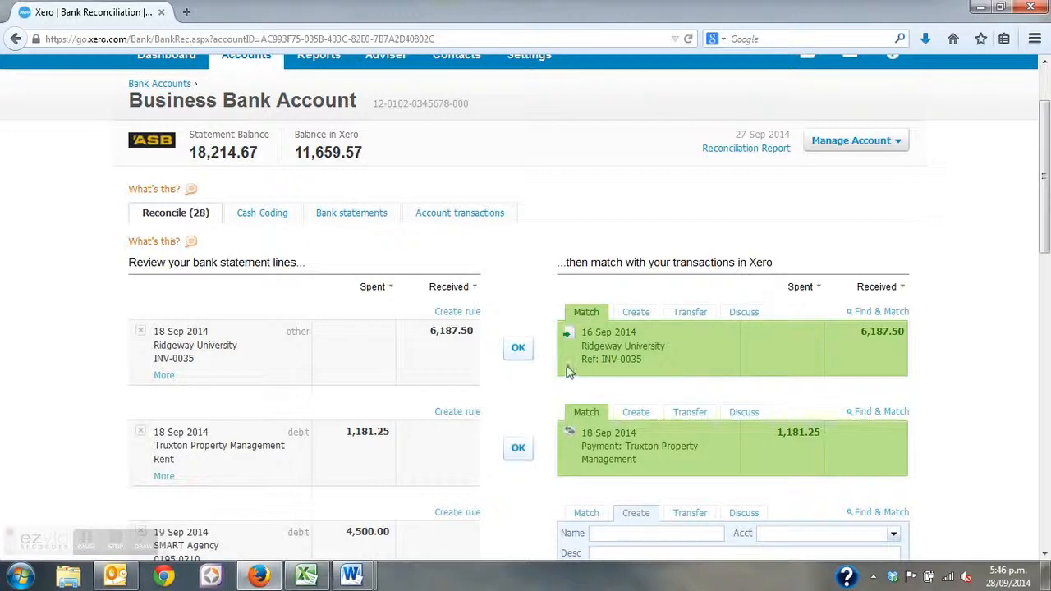
# Reconcile the Ridgeway University receipt and the Truxton Property Management rent payment with their suggested matches.
pyautogui.click(519, 359)
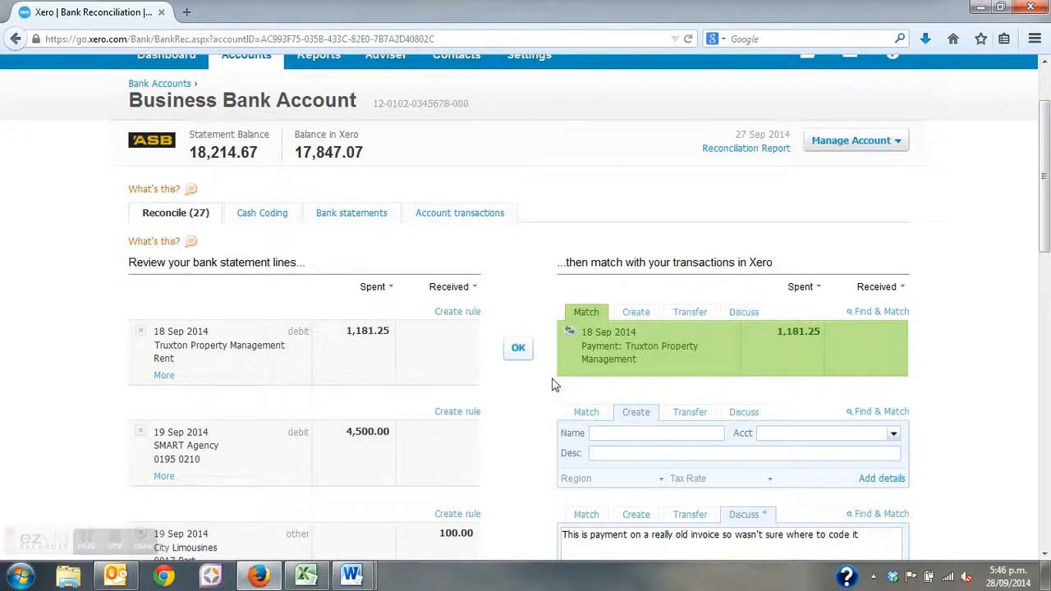
pyautogui.click(518, 353)
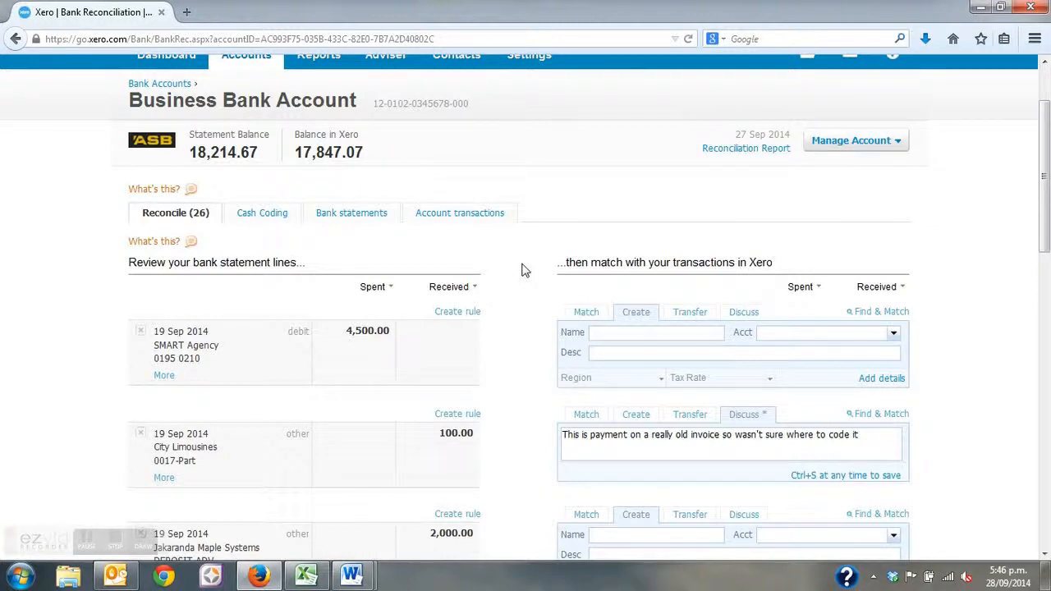
# Code the SMART Agency statement line to the contact SMART Agency and the account 400 - Advertising.
pyautogui.click(618, 330)
pyautogui.write('smart')
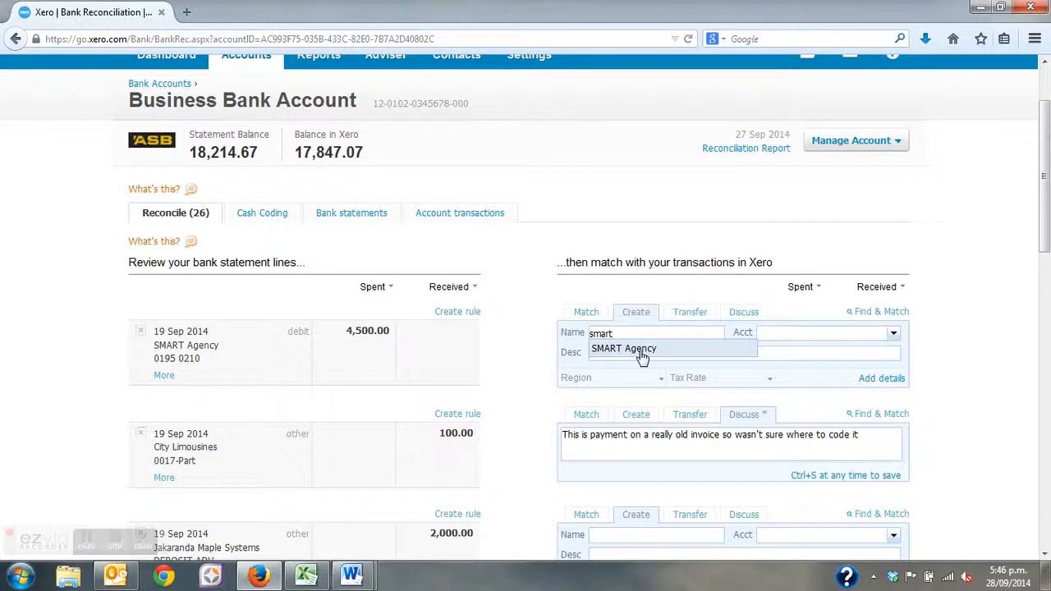
pyautogui.click(633, 352)
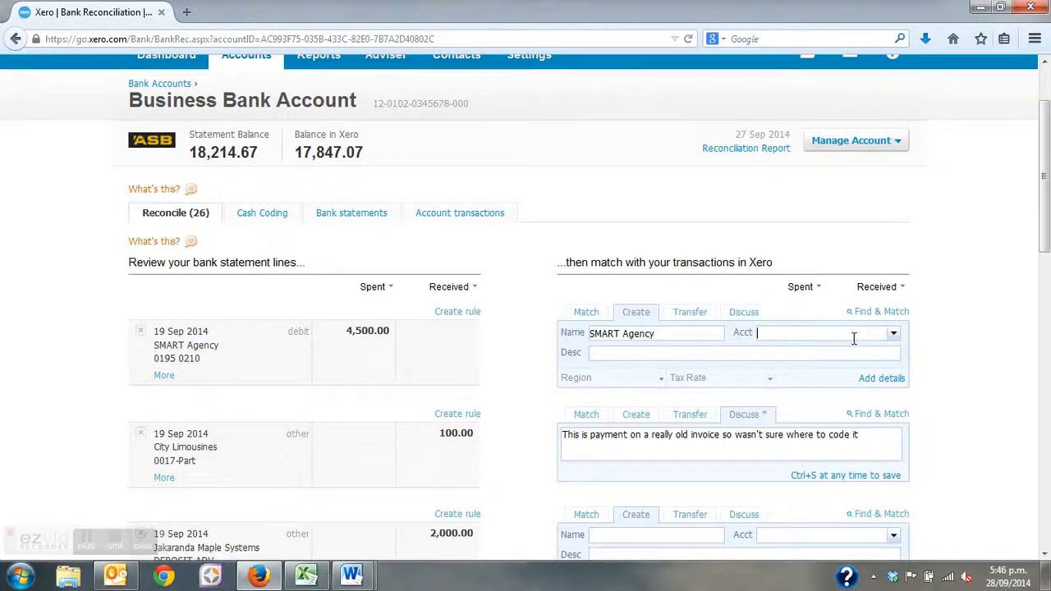
pyautogui.click(894, 338)
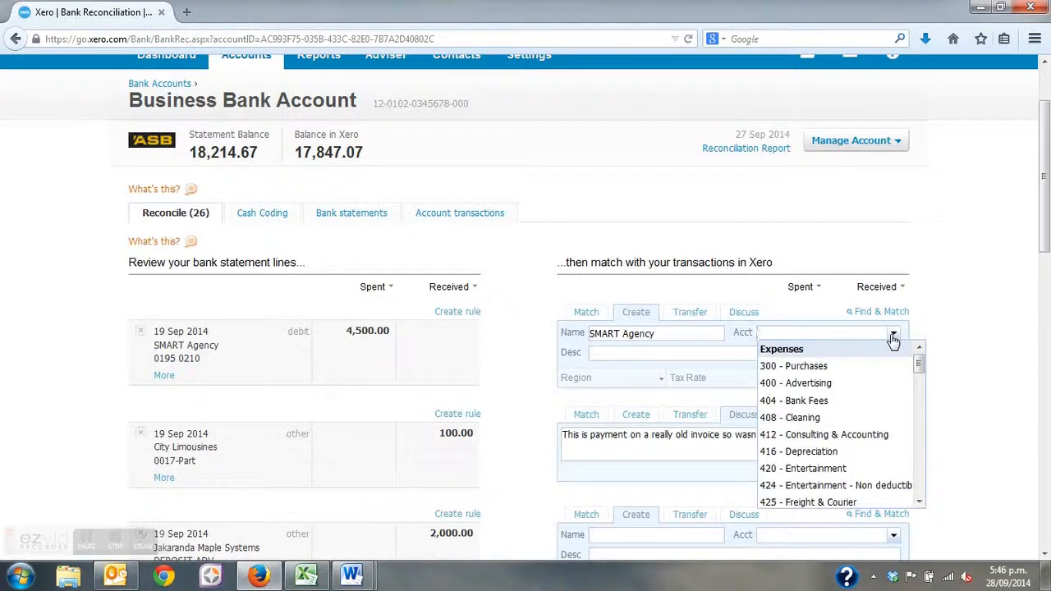
pyautogui.click(805, 387)
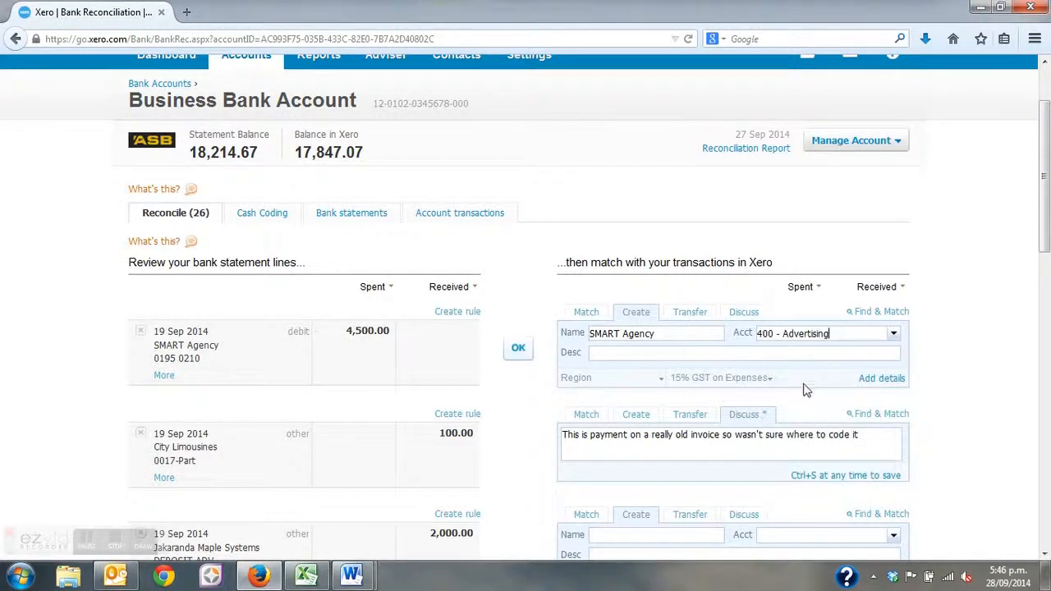
# Describe the SMART Agency payment as "Marketing Plan" and reconcile it without a region.
pyautogui.click(721, 352)
pyautogui.write('Marketing Plan')
pyautogui.press('Tab')
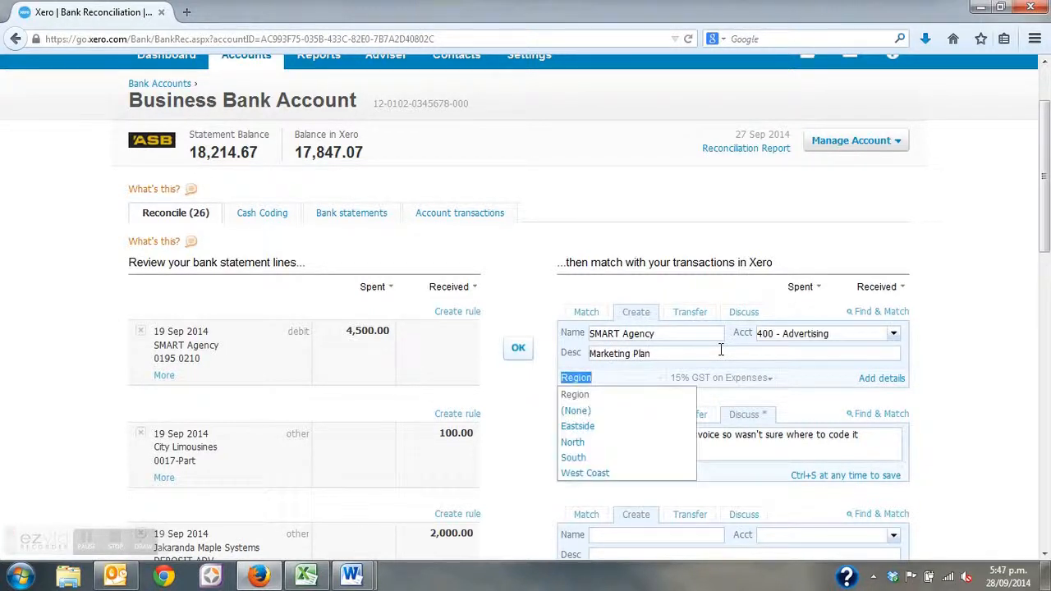
pyautogui.click(518, 401)
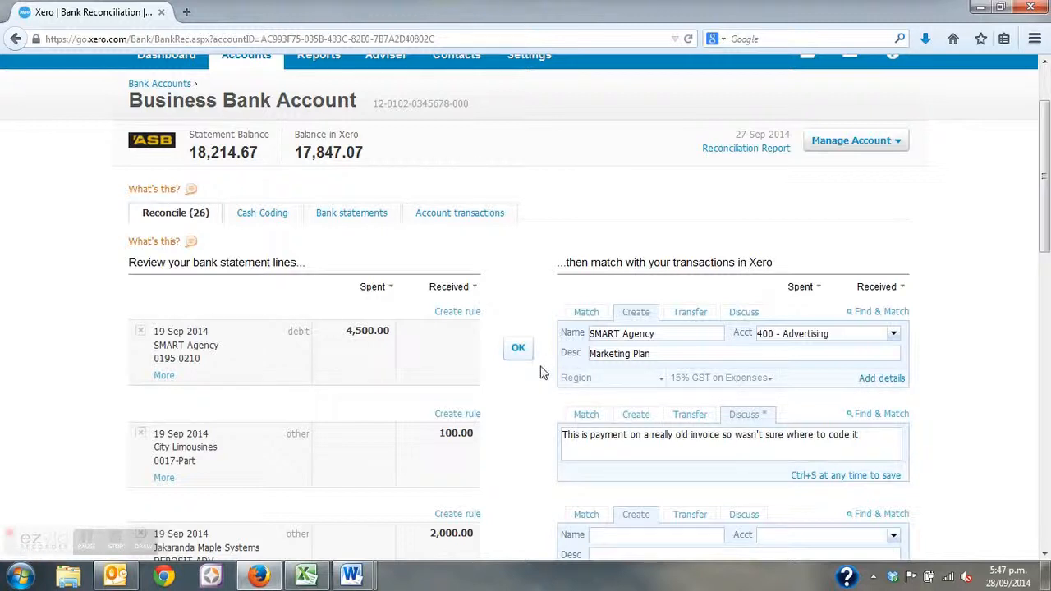
pyautogui.click(517, 350)
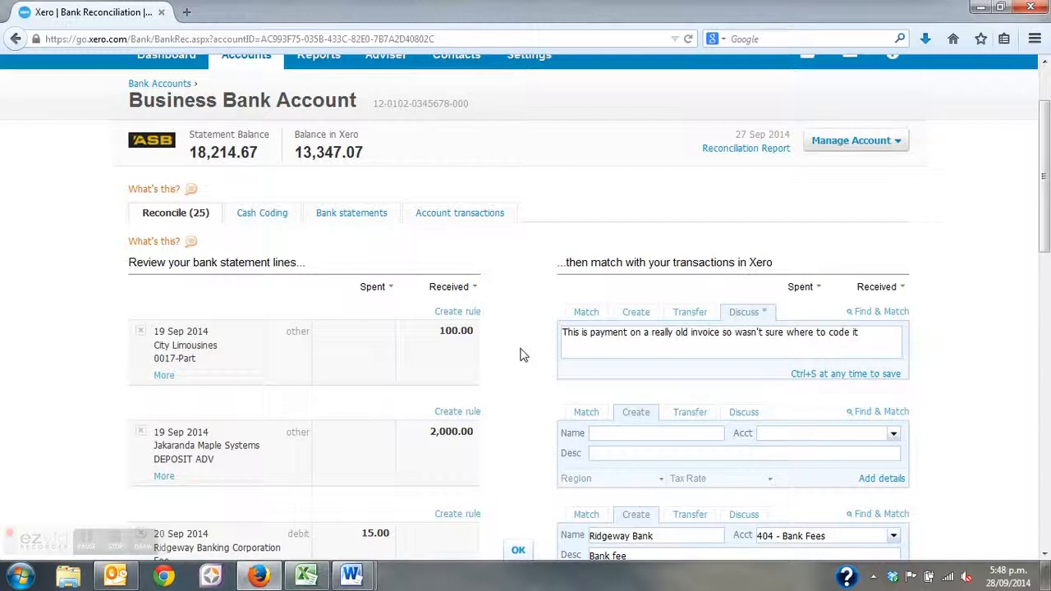
# Reconcile the Jakaranda Maple Systems deposit as a transfer with the Business Savings Account.
pyautogui.scroll(-2, 977, 210)
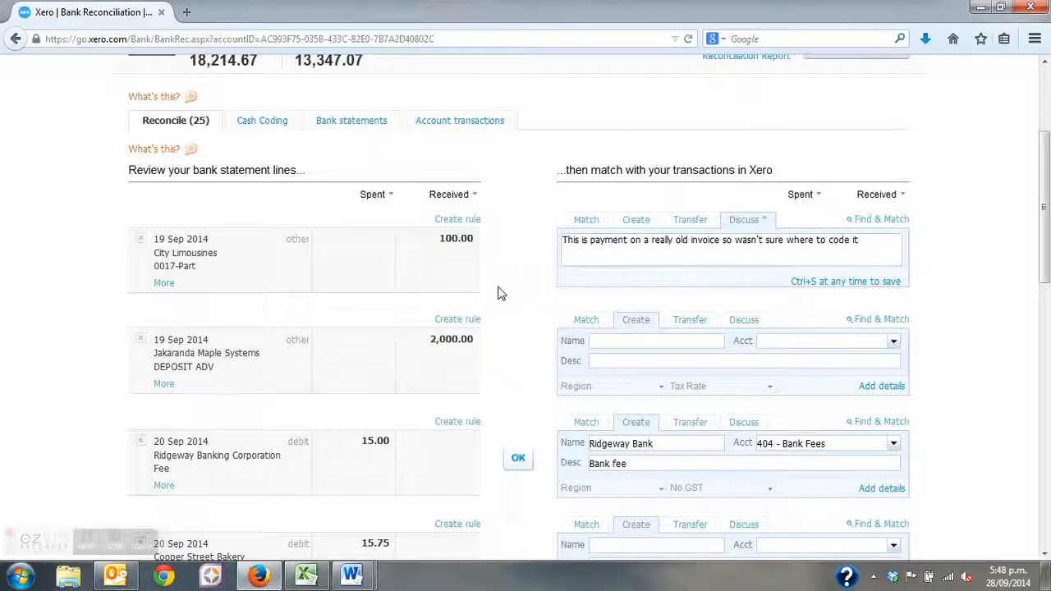
pyautogui.click(689, 319)
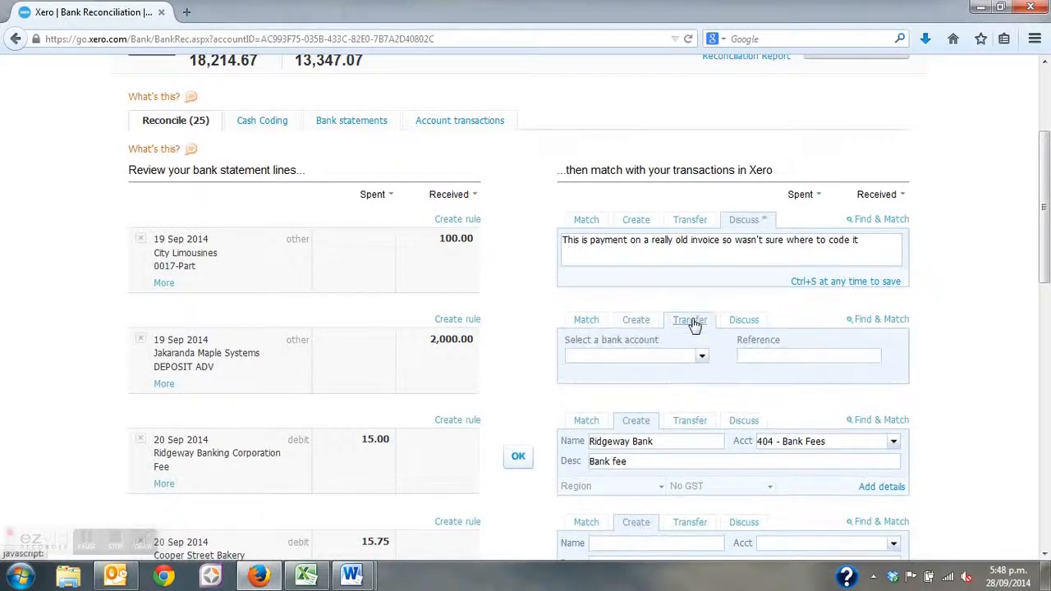
pyautogui.click(704, 359)
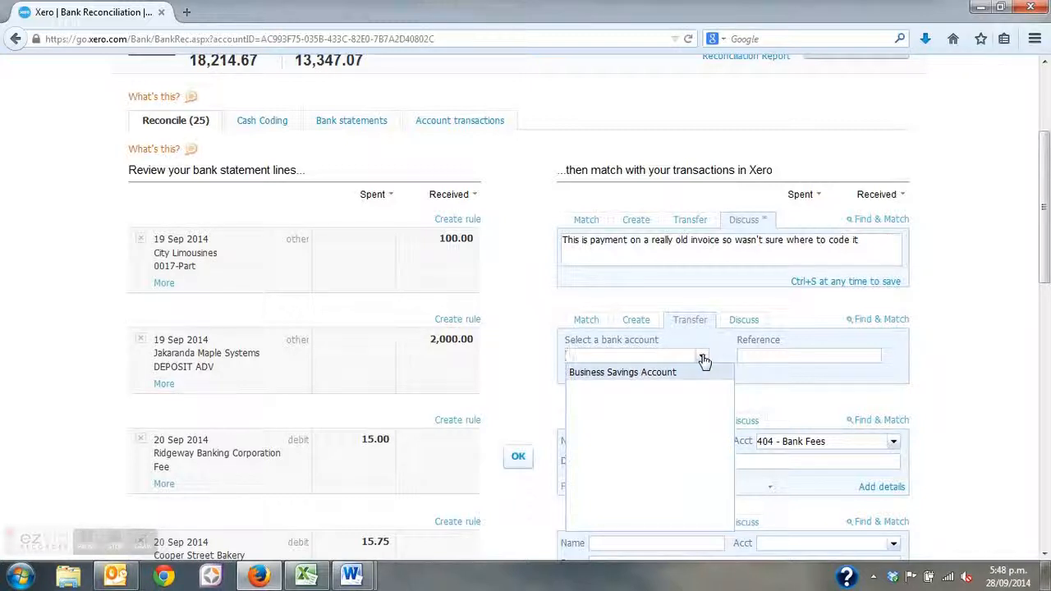
pyautogui.click(655, 373)
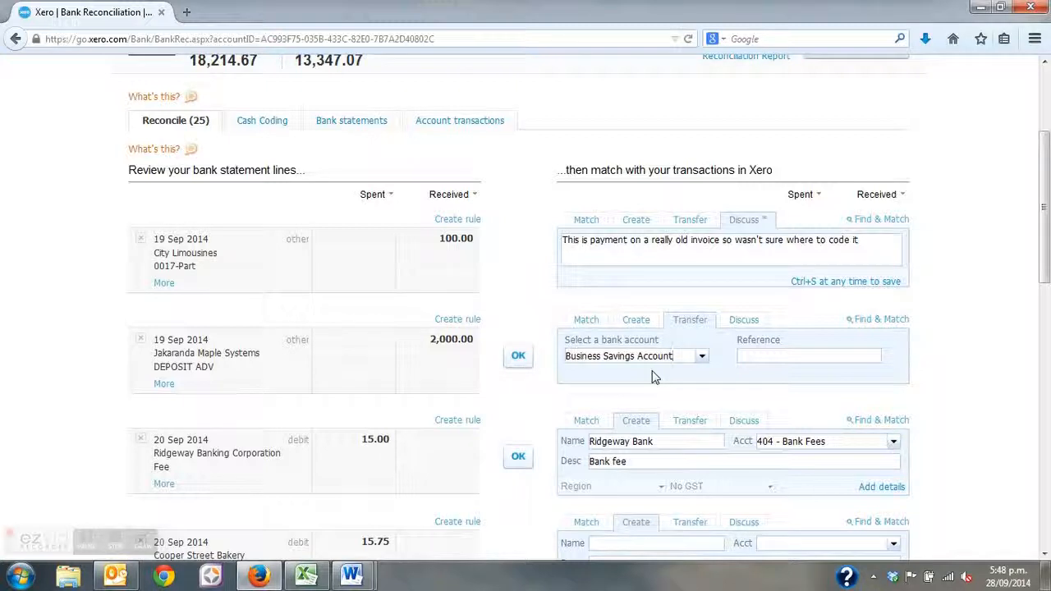
pyautogui.click(517, 358)
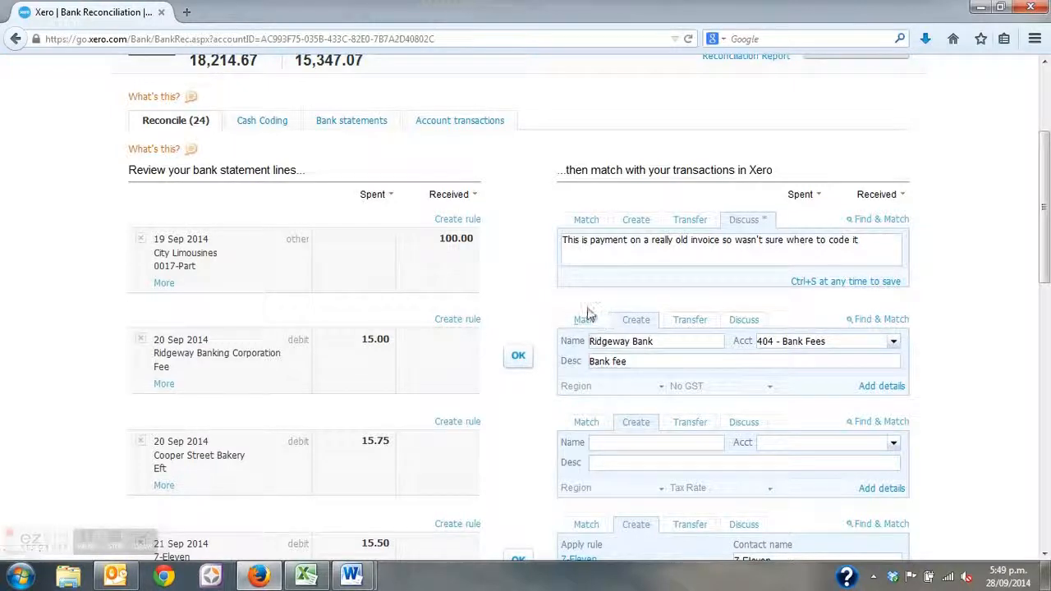
# Reconcile the Ridgeway Banking Corporation fee using the suggested 404 - Bank Fees entry.
pyautogui.moveTo(1045, 210); pyautogui.dragTo(1043, 472)
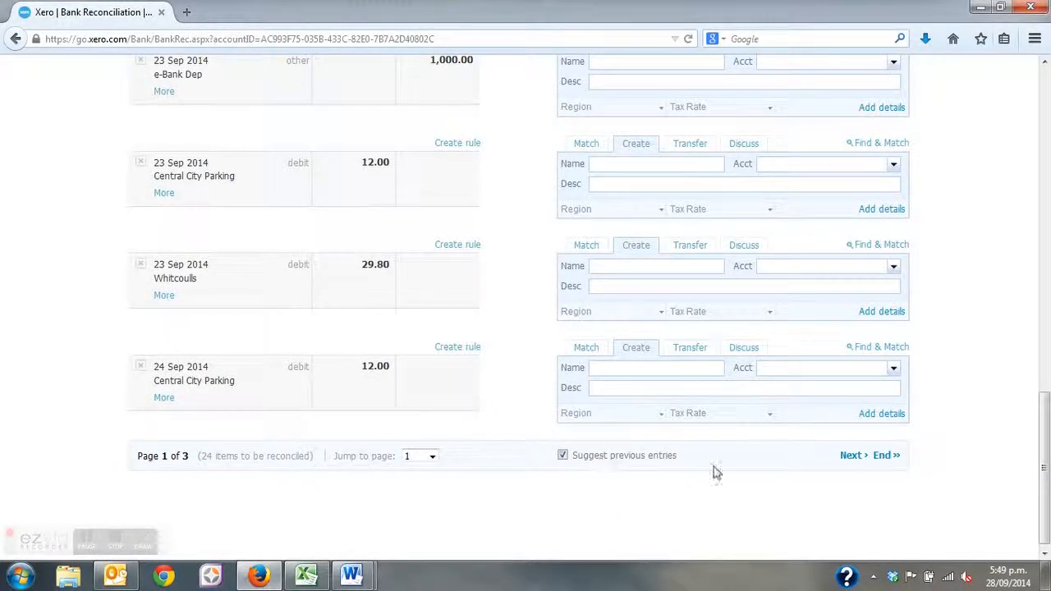
pyautogui.moveTo(1045, 478); pyautogui.dragTo(1045, 236)
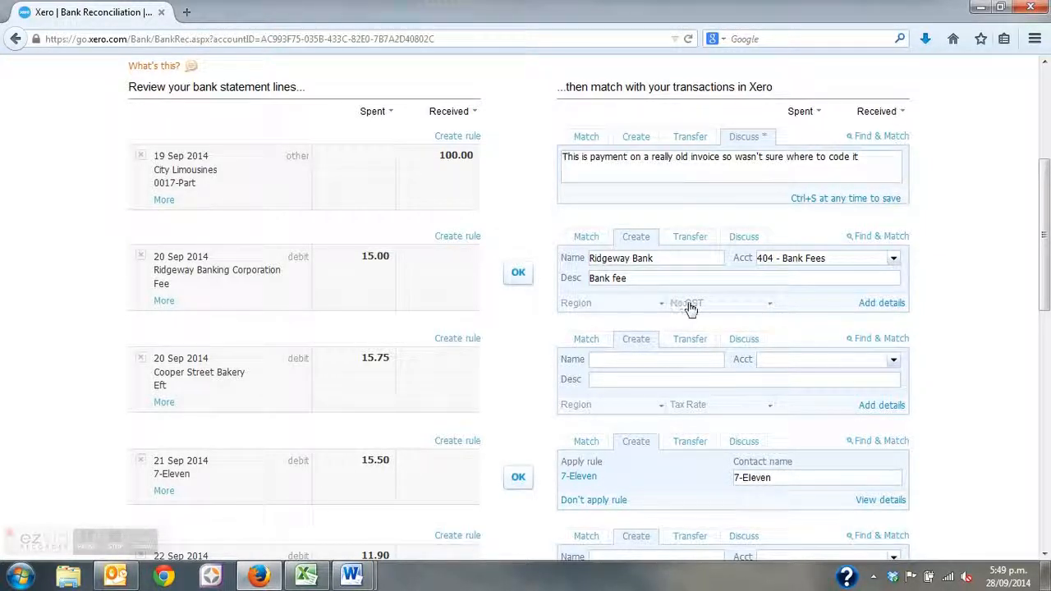
pyautogui.click(519, 283)
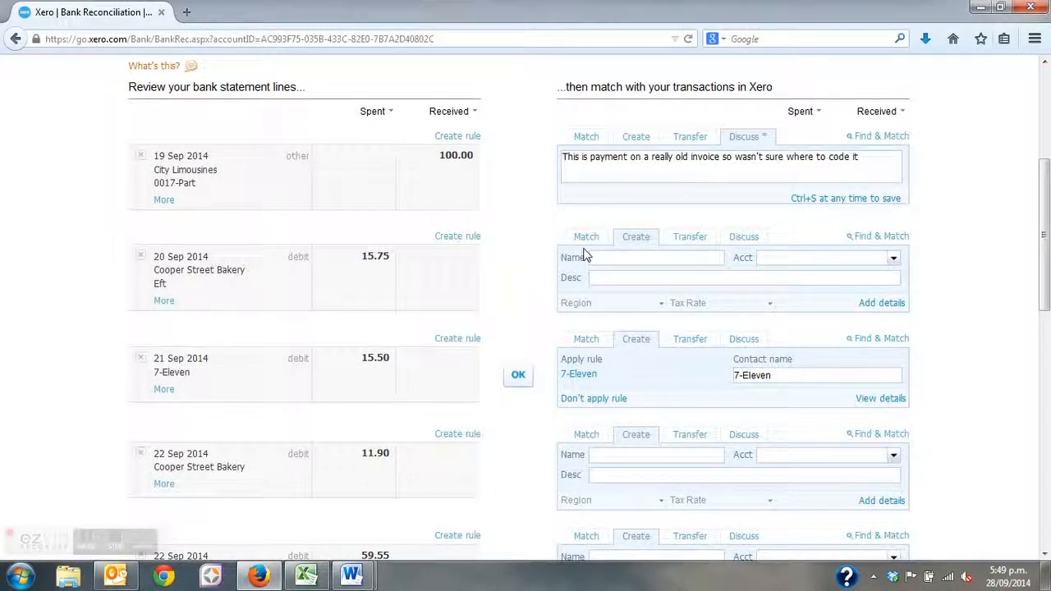
# Enter Cooper Street Bakery as the contact name for the 20 Sep 2014 bakery statement line.
pyautogui.click(605, 260)
pyautogui.write('coop')
pyautogui.press('BackSpace')
pyautogui.press('BackSpace')
pyautogui.press('BackSpace')
pyautogui.press('BackSpace')
pyautogui.write('Cooper Street')
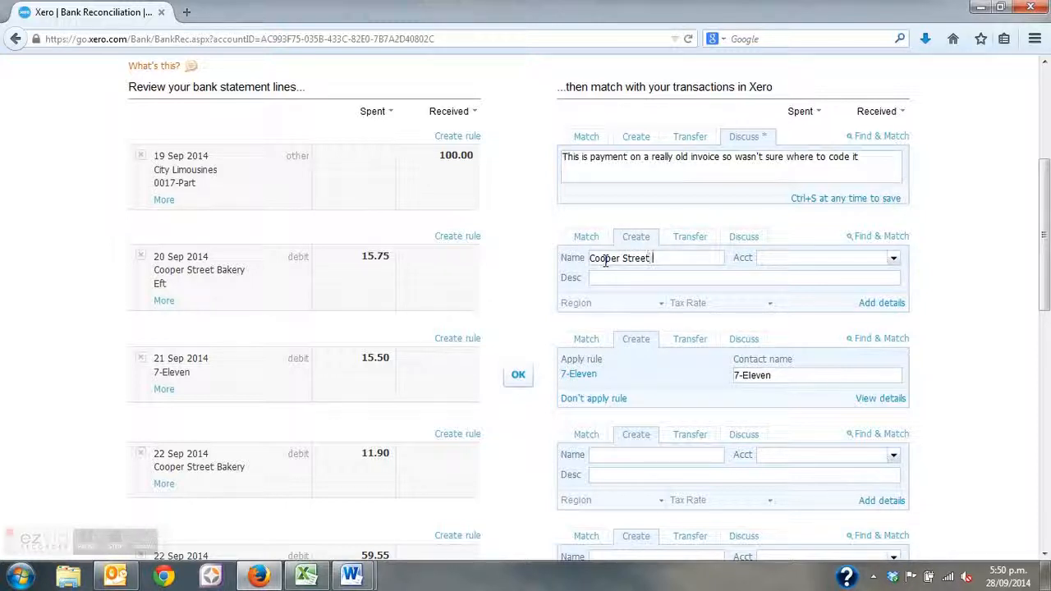
pyautogui.write(' Bakery')
pyautogui.click(894, 259)
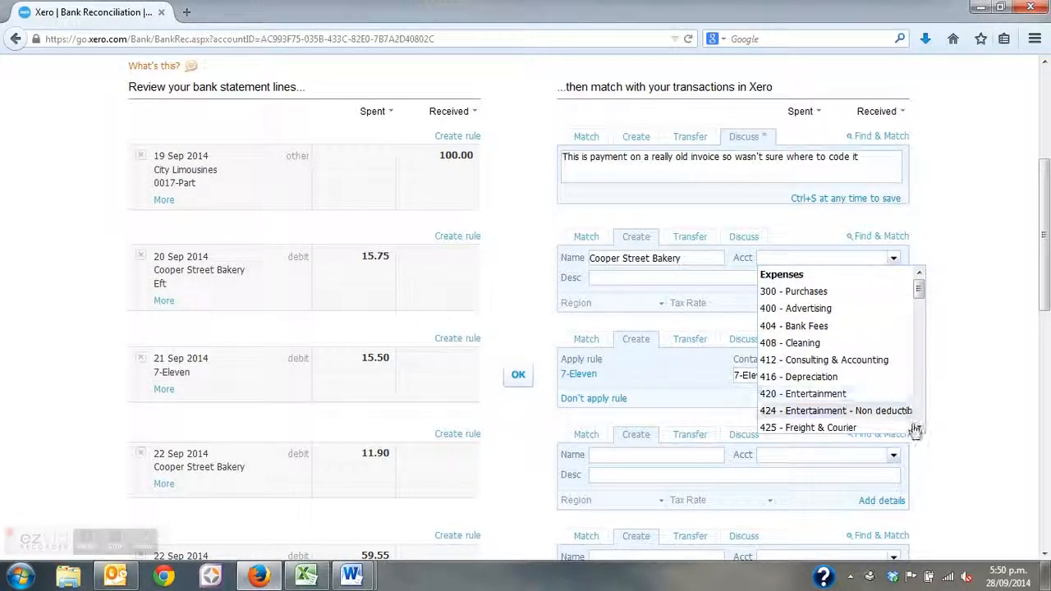
pyautogui.scroll(-1, 911, 423)
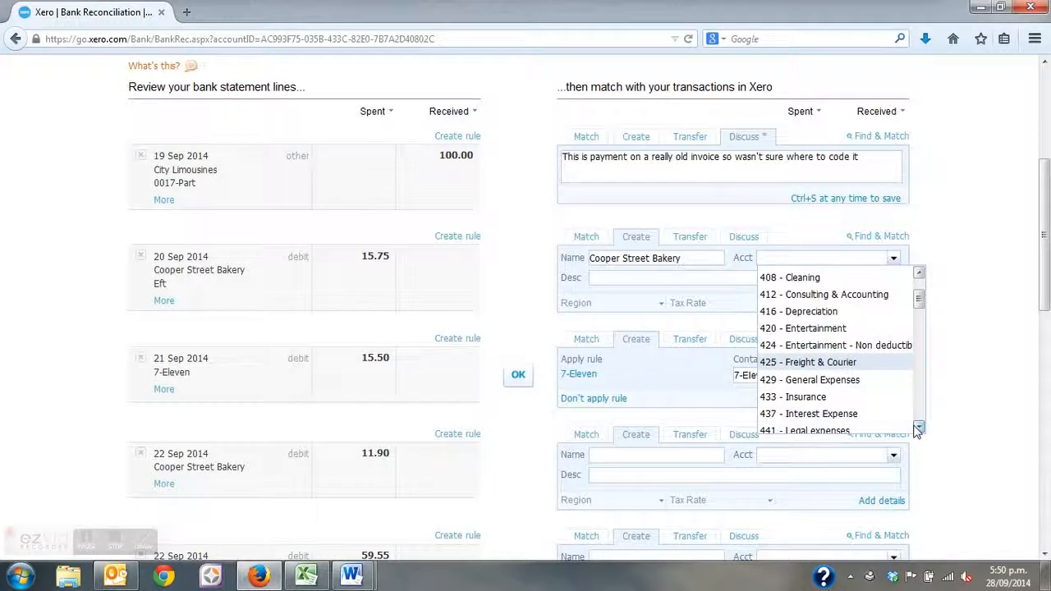
pyautogui.click(793, 258)
pyautogui.write('Foo')
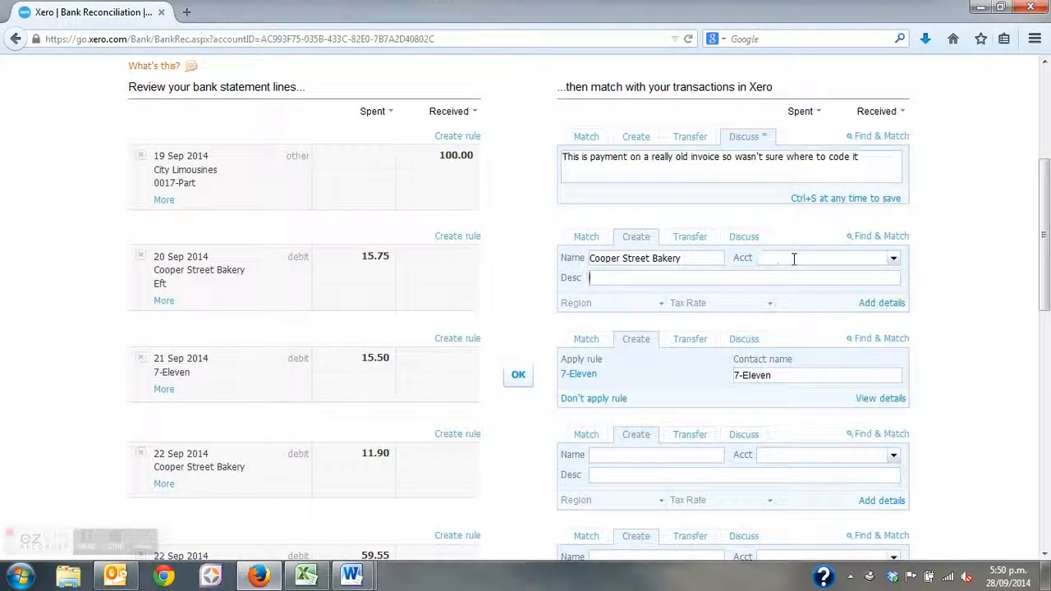
pyautogui.doubleClick(894, 263)
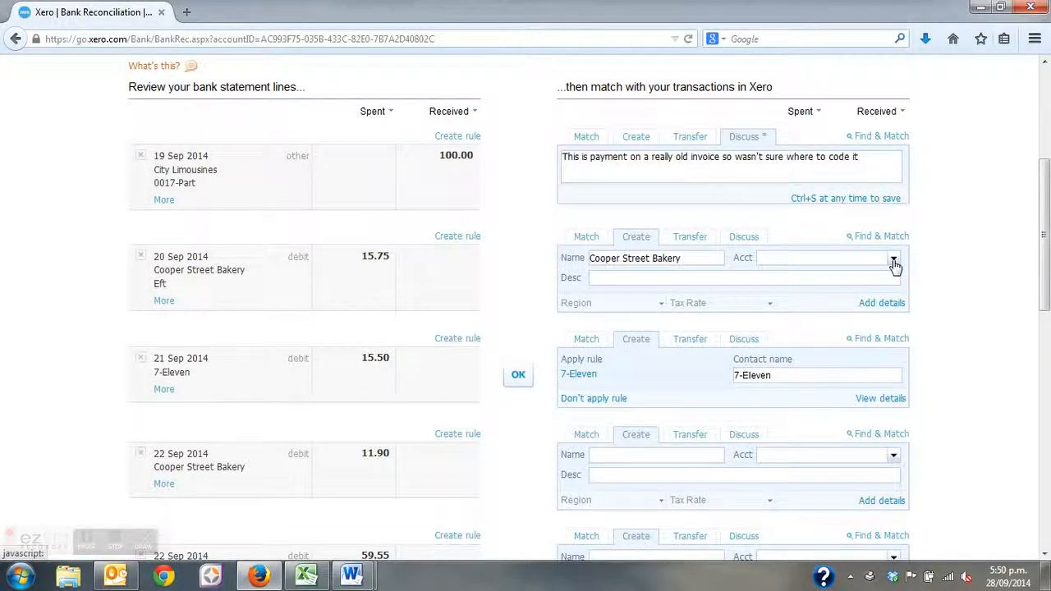
pyautogui.click(894, 263)
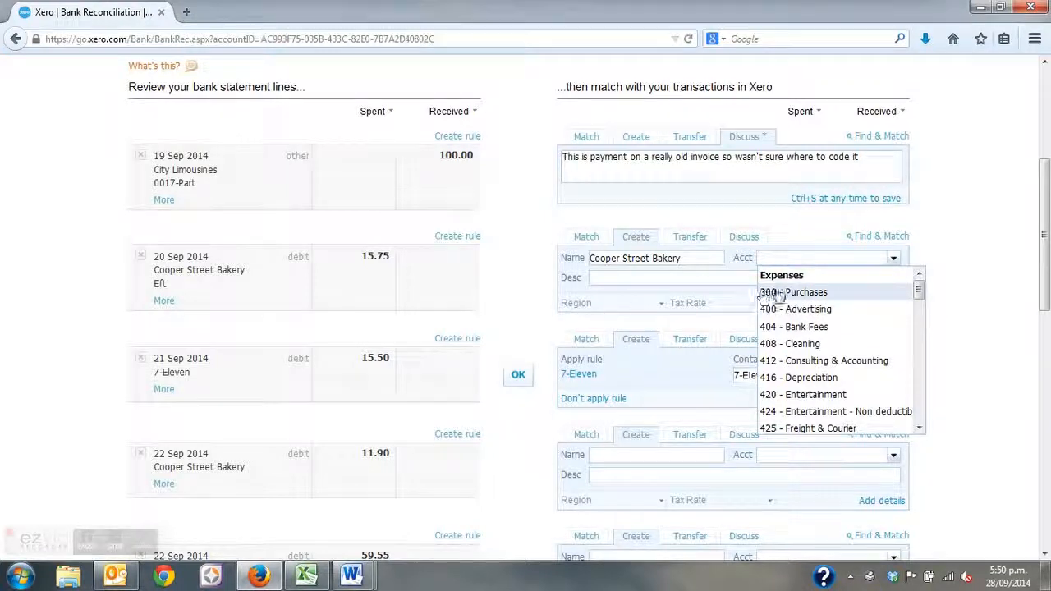
pyautogui.click(733, 278)
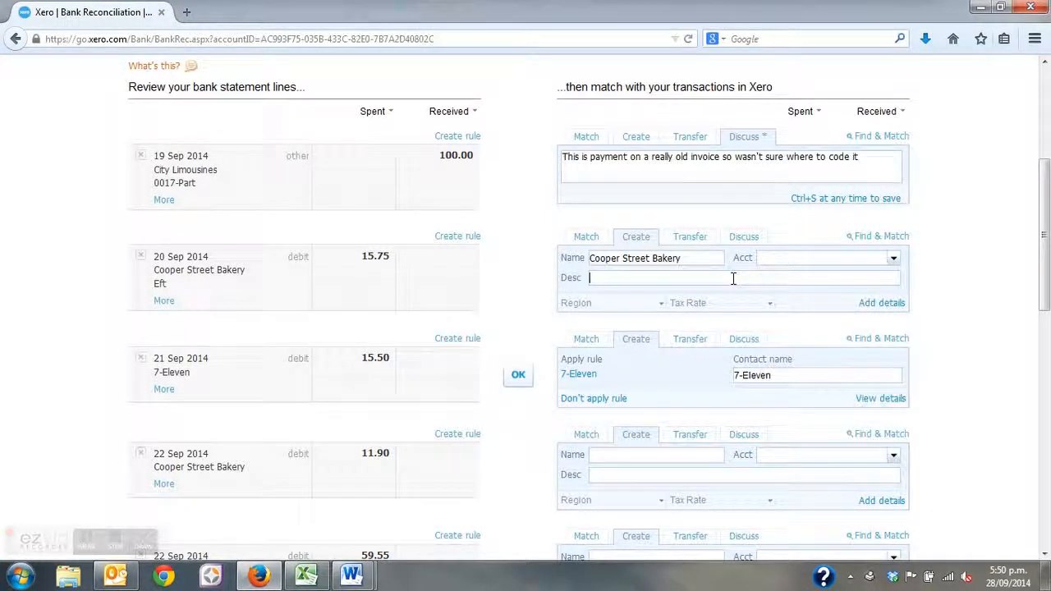
# Expand the Cooper Street Bakery payment into its detailed entry and open the form for adding a new account to its Eft line.
pyautogui.click(881, 303)
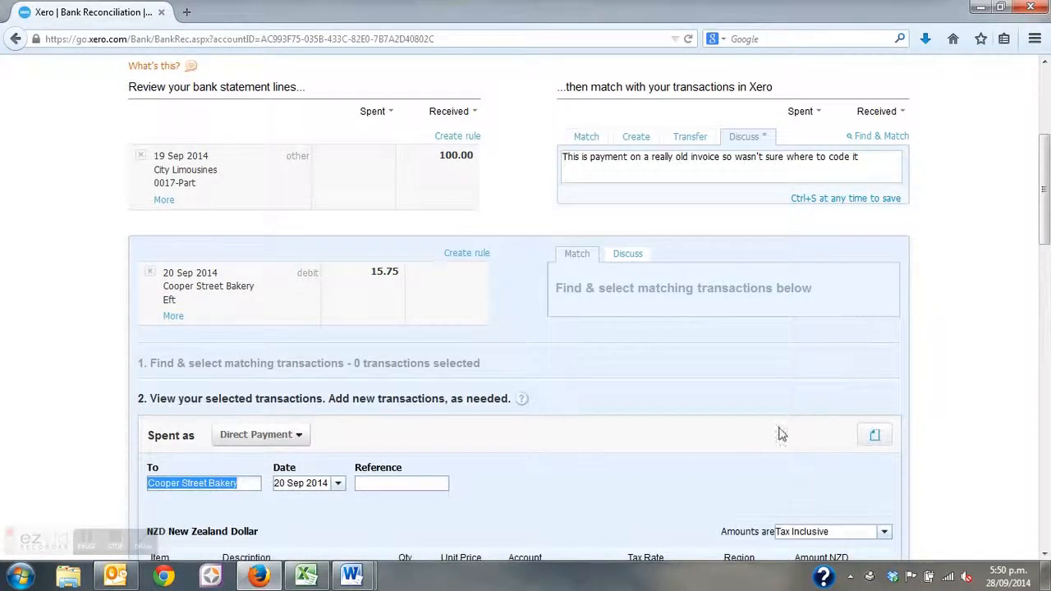
pyautogui.moveTo(1046, 180); pyautogui.dragTo(1045, 236)
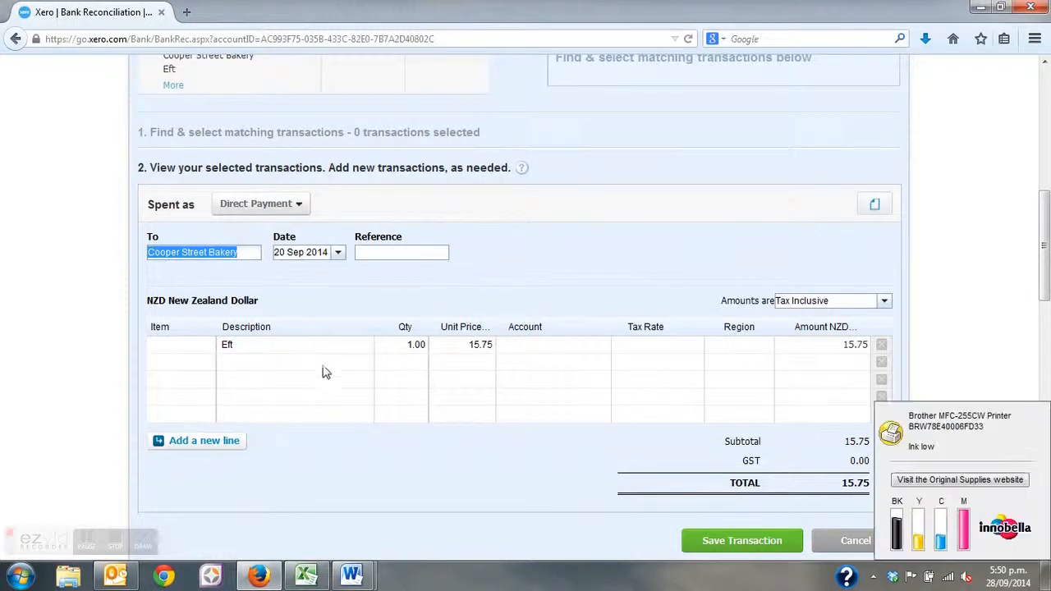
pyautogui.click(503, 349)
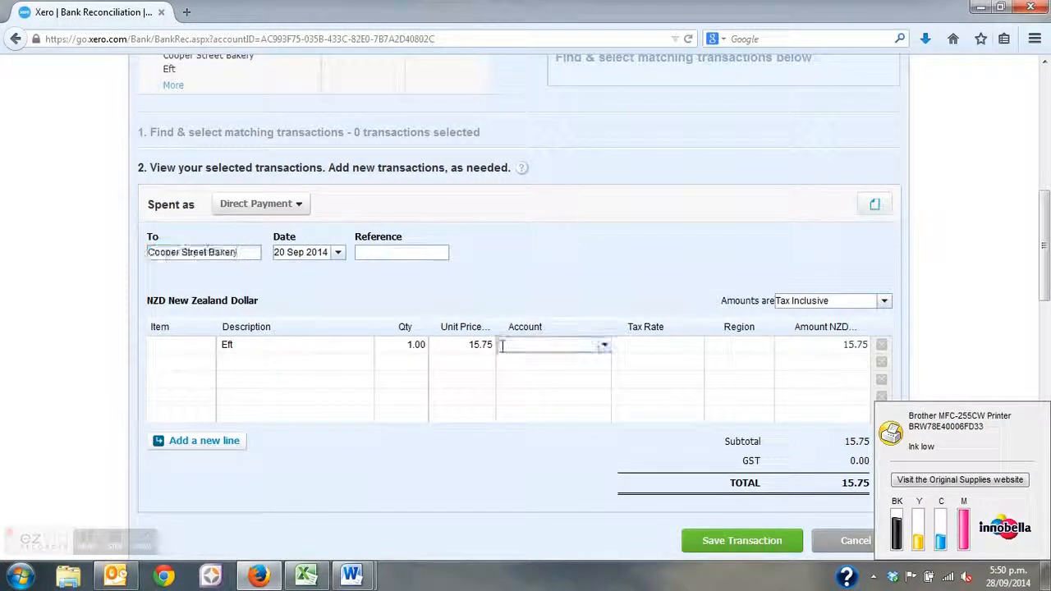
pyautogui.click(603, 346)
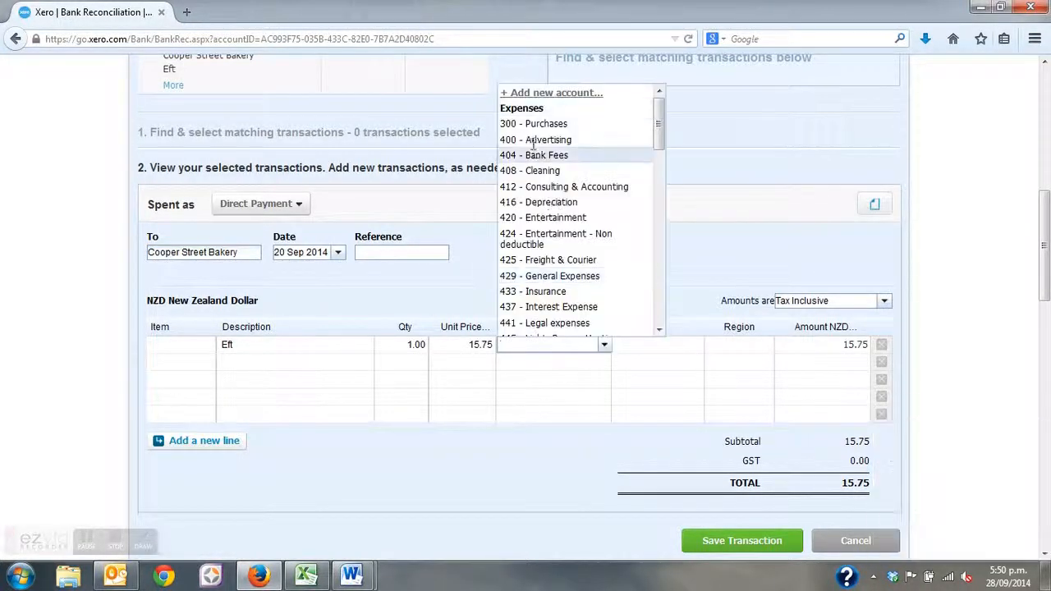
pyautogui.click(531, 95)
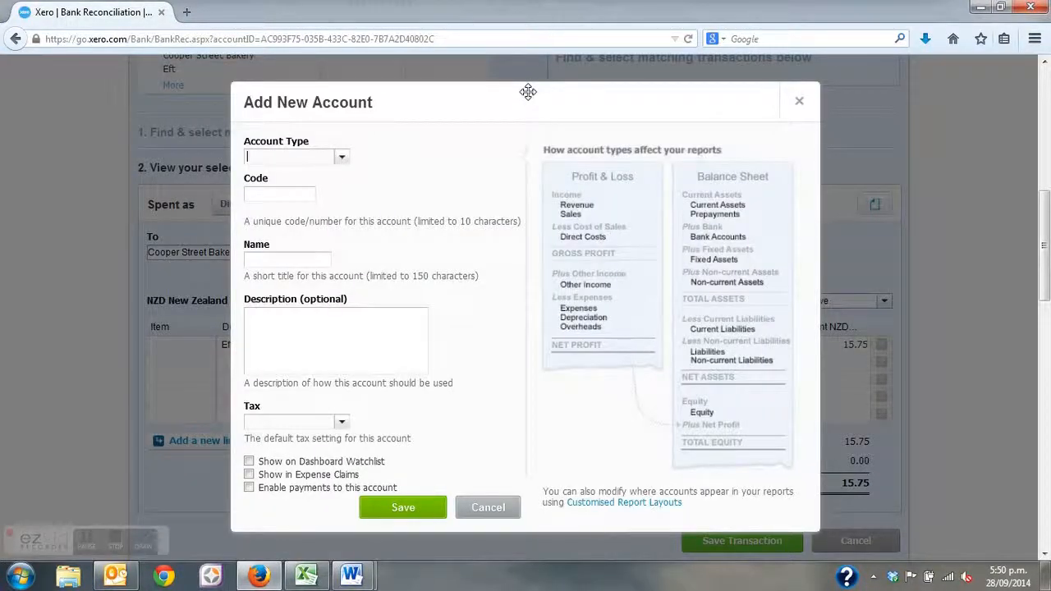
# Create an Expense account with code 500 named Food, keep the default tax setting and save it.
pyautogui.write('e')
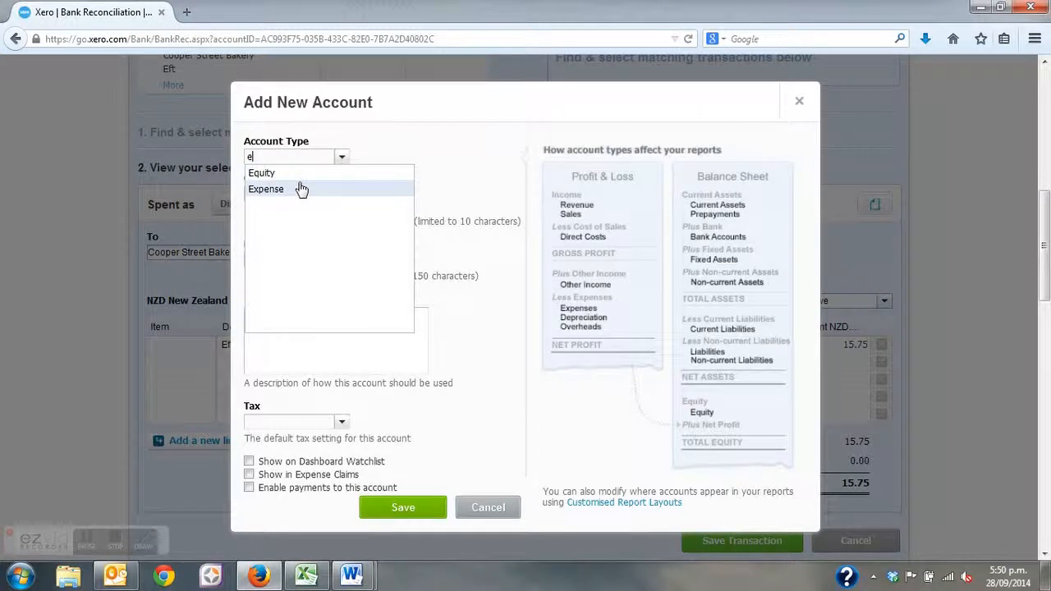
pyautogui.click(298, 188)
pyautogui.click(288, 195)
pyautogui.write('500')
pyautogui.press('Tab')
pyautogui.write('Food')
pyautogui.press('Tab')
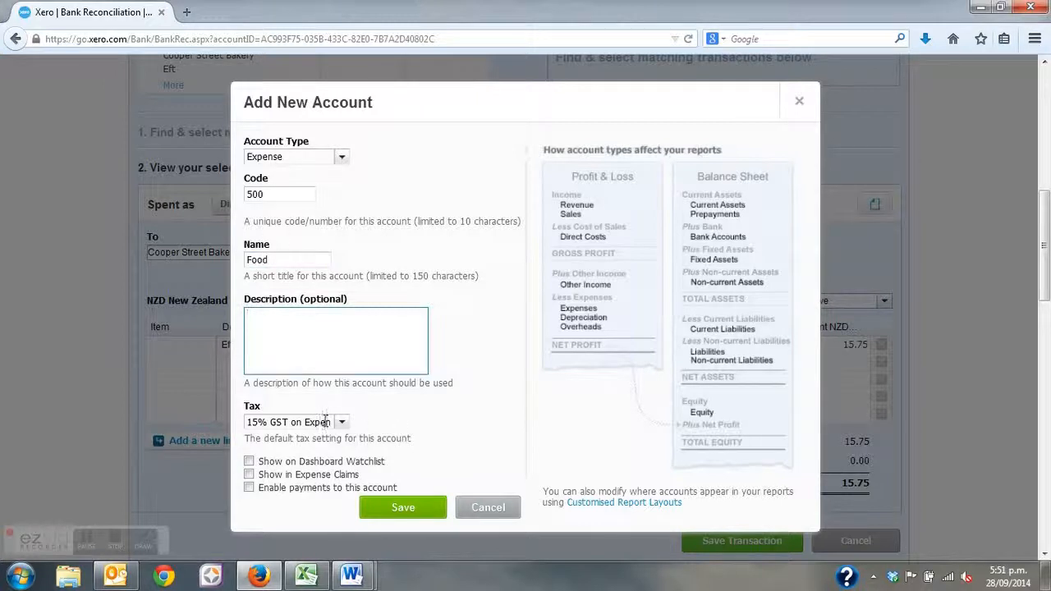
pyautogui.click(379, 504)
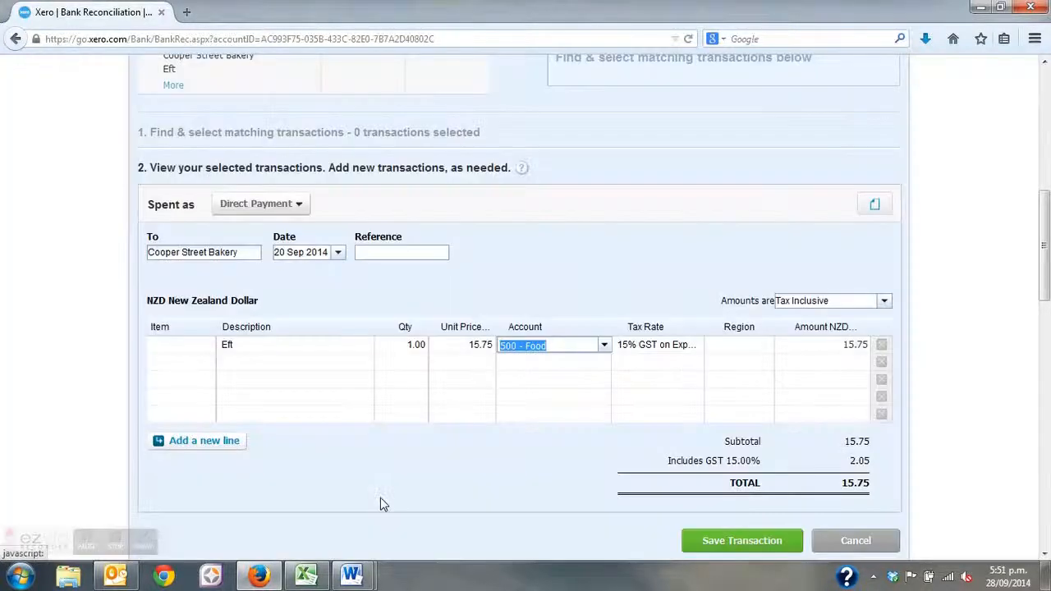
# Save the Cooper Street Bakery payment coded to 500 - Food and reconcile it with the 20 Sep 2014 statement line.
pyautogui.click(306, 353)
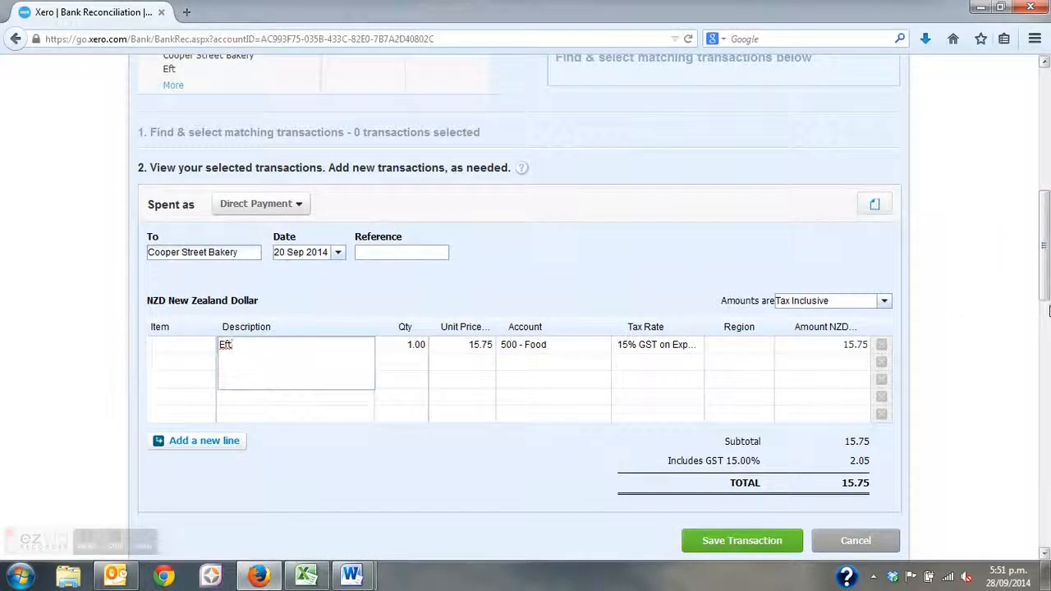
pyautogui.click(749, 540)
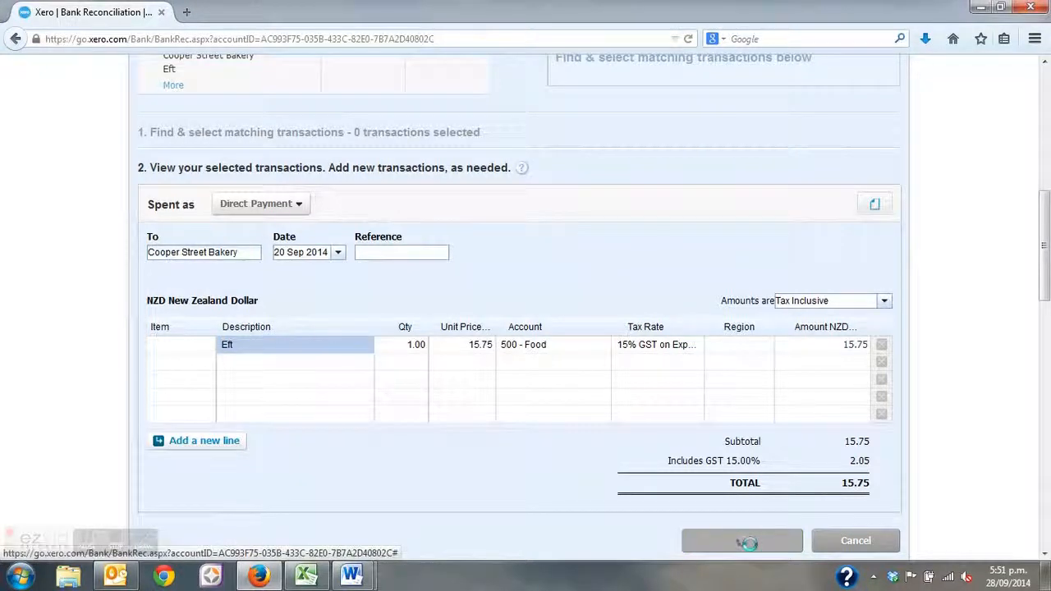
pyautogui.moveTo(1045, 212); pyautogui.dragTo(1045, 177)
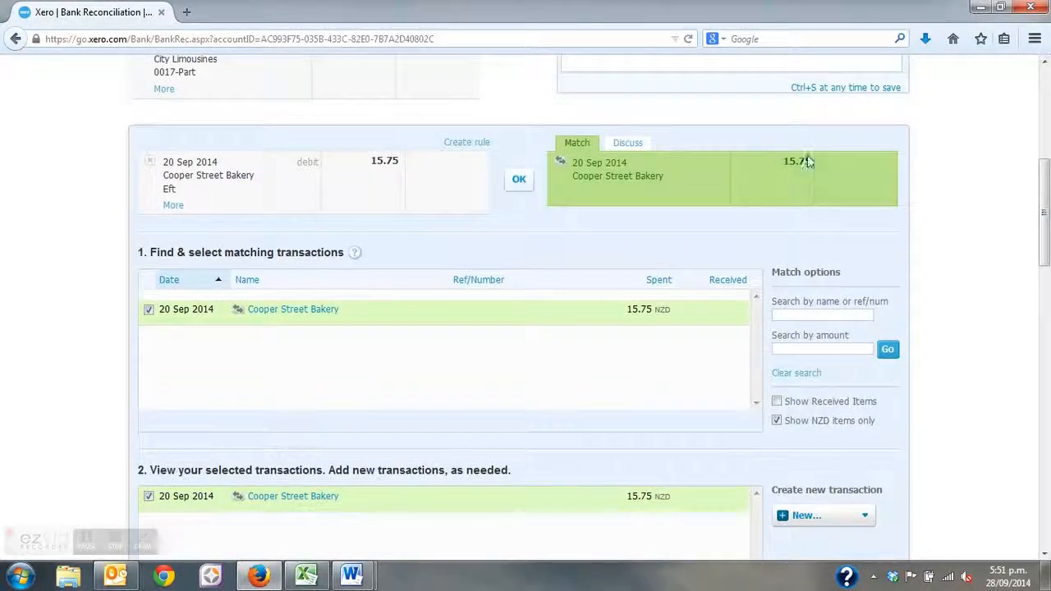
pyautogui.click(517, 182)
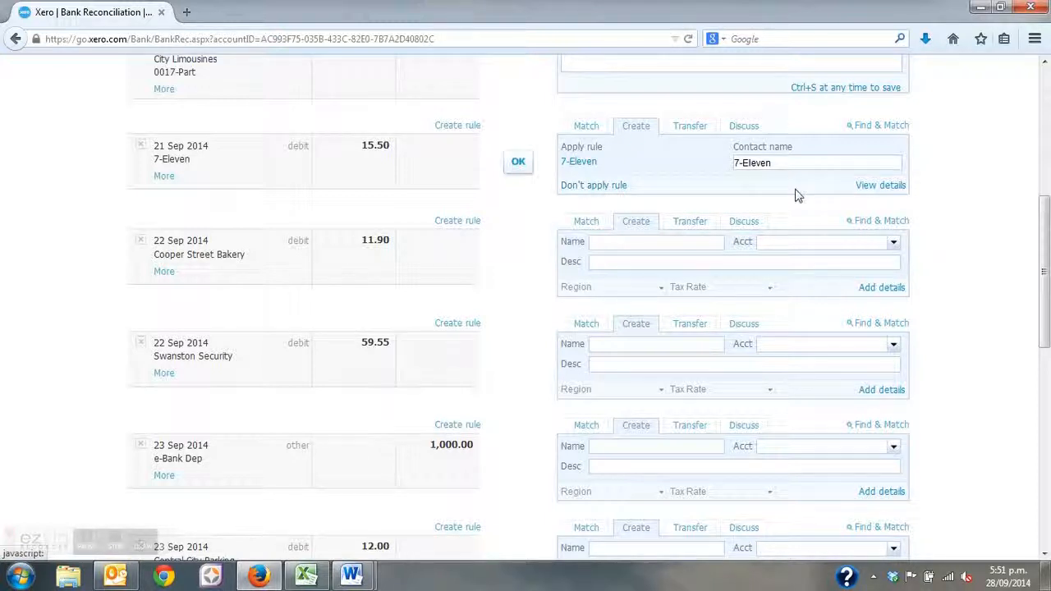
# View the details of the rule-based 7-Eleven payment of 21 Sep 2014, save the transaction and reconcile it with its statement line.
pyautogui.click(879, 189)
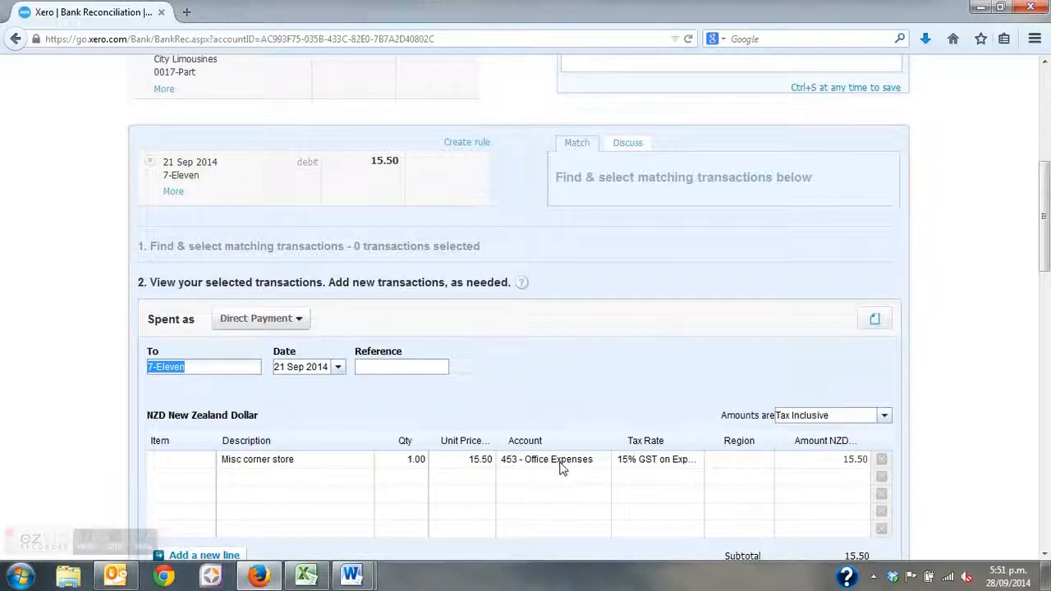
pyautogui.moveTo(1044, 233); pyautogui.dragTo(1044, 278)
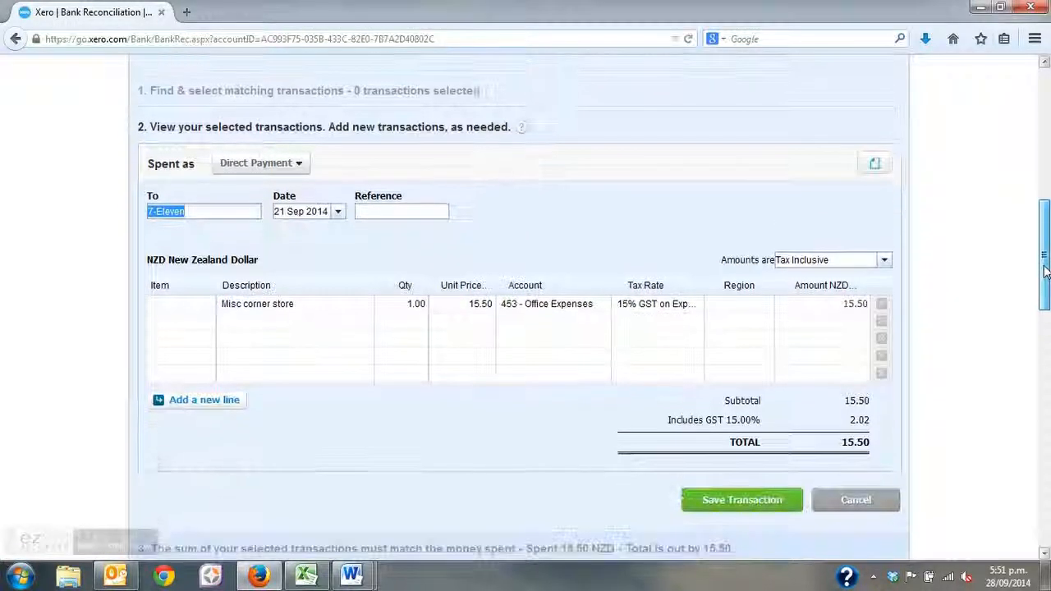
pyautogui.click(731, 501)
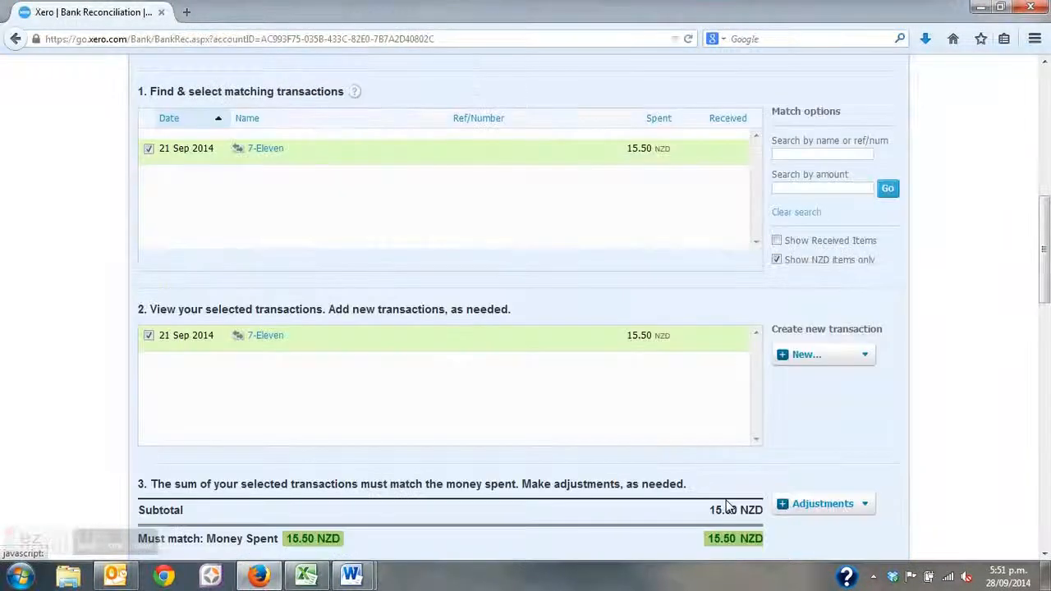
pyautogui.moveTo(1044, 238); pyautogui.dragTo(1044, 177)
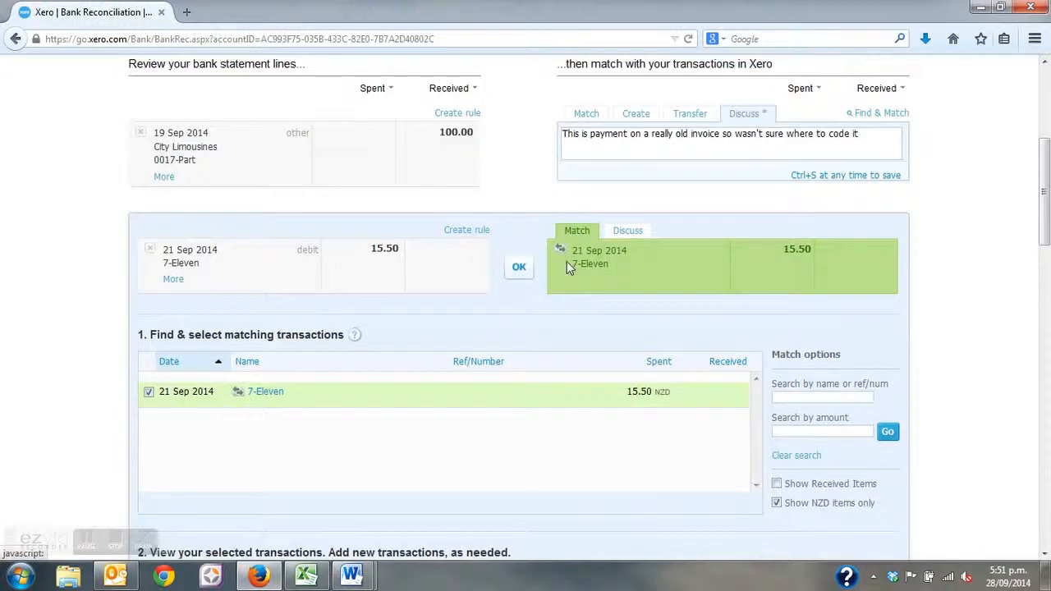
pyautogui.click(521, 280)
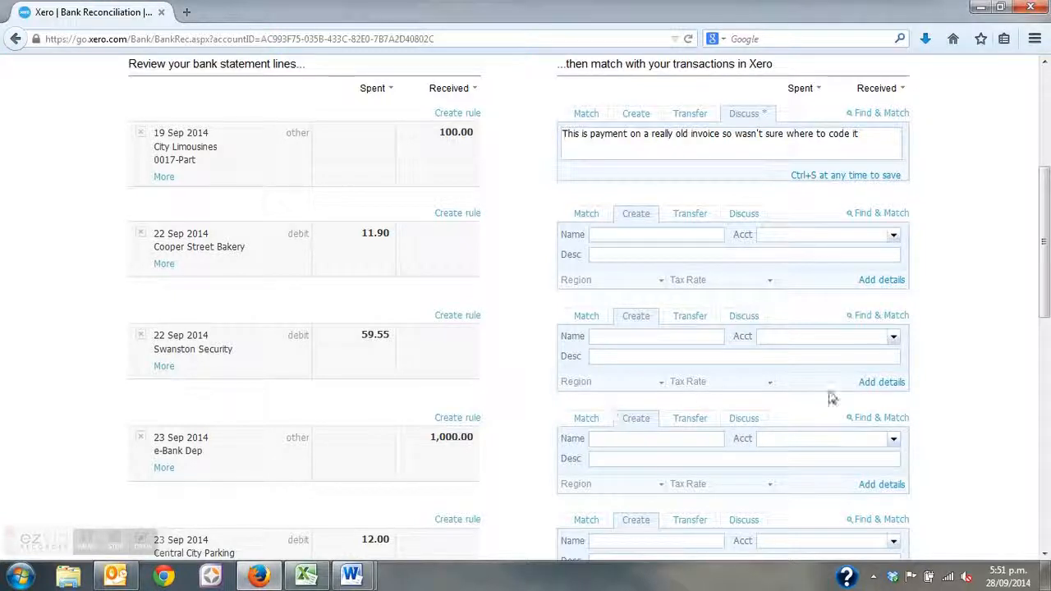
pyautogui.moveTo(1046, 237); pyautogui.dragTo(1045, 155)
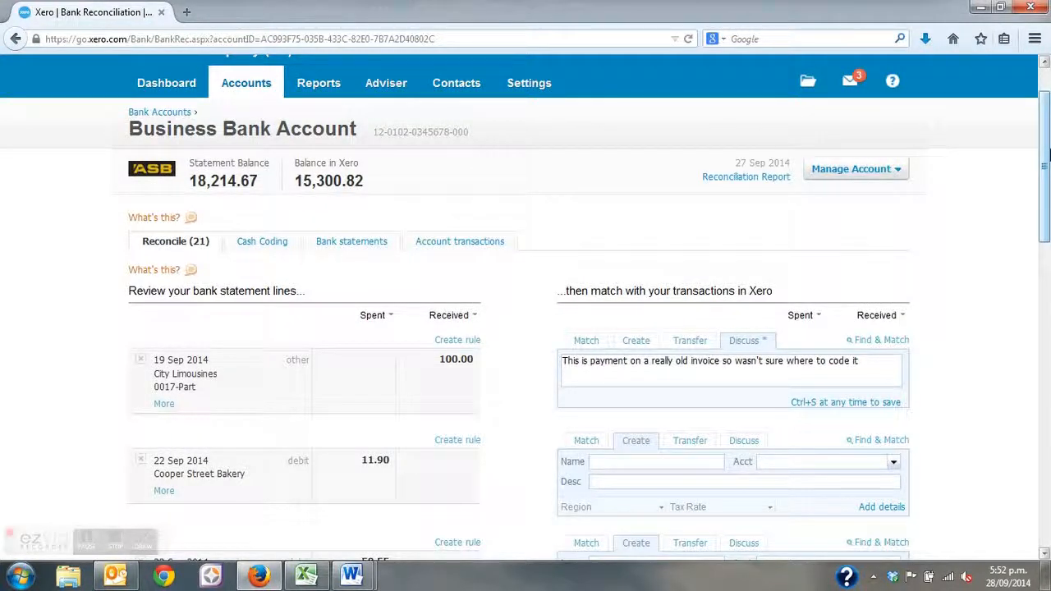
pyautogui.moveTo(1046, 182); pyautogui.dragTo(1045, 233)
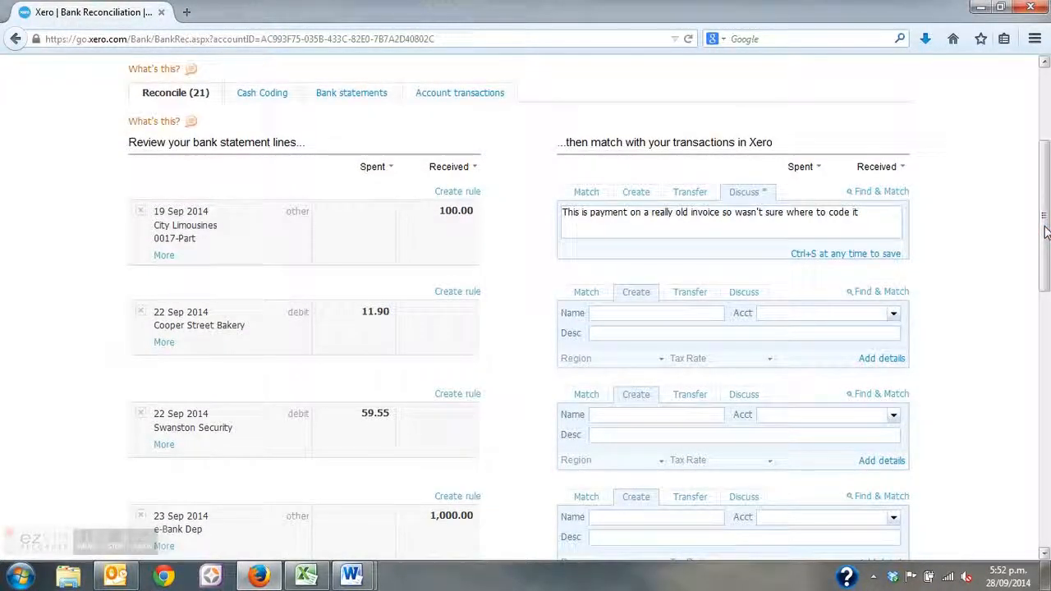
pyautogui.moveTo(1045, 233); pyautogui.dragTo(1045, 239)
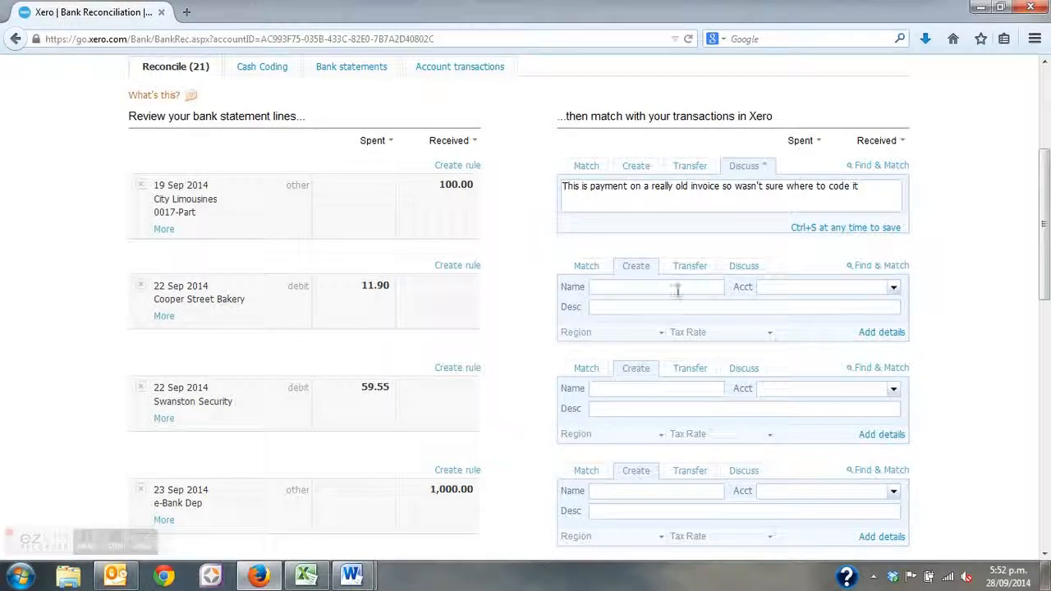
pyautogui.moveTo(1047, 193); pyautogui.dragTo(1043, 172)
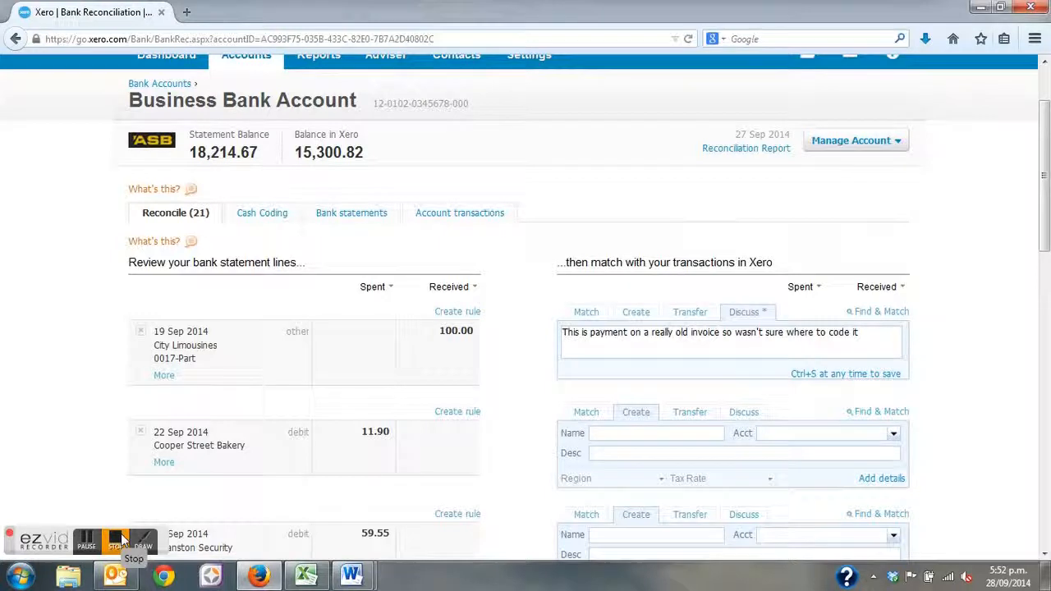
pyautogui.click(120, 534)
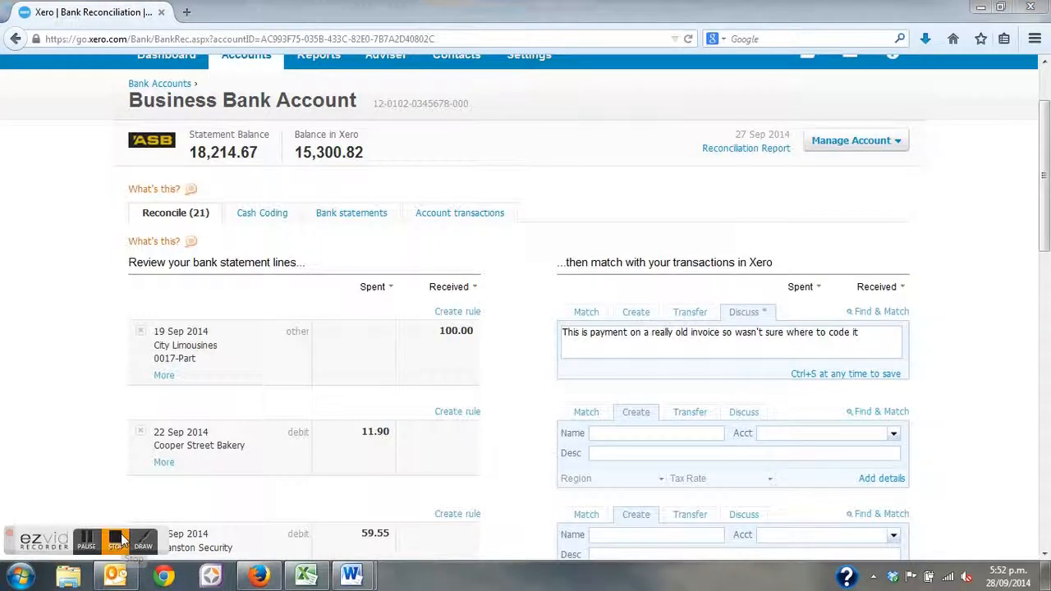